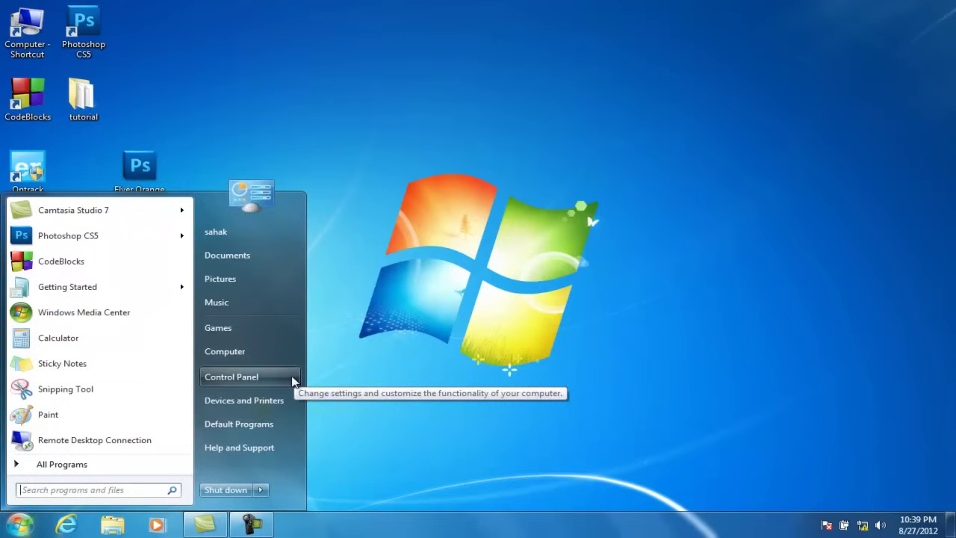
Step: Open Device Manager in Computer Management by way of the Control Panel's Administrative Tools
left_click(236, 380)
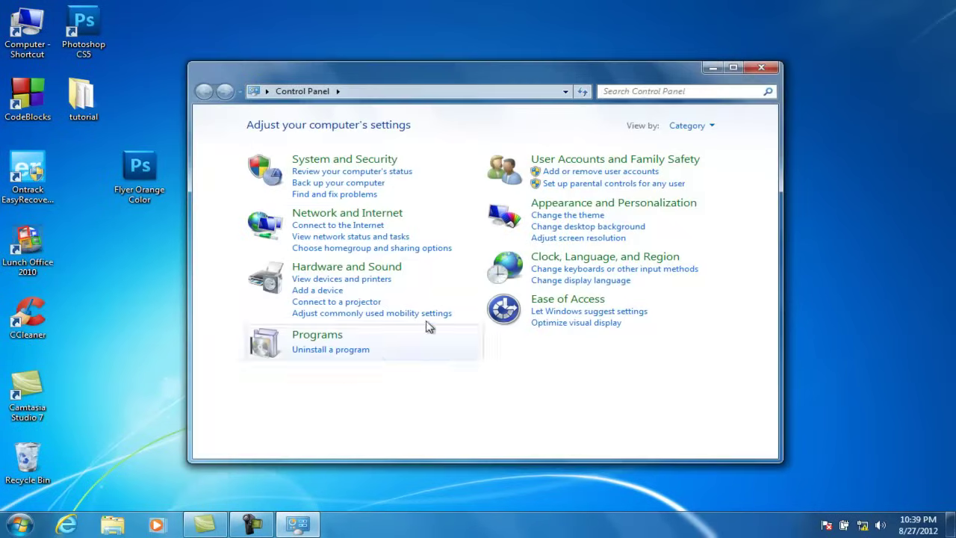
left_click(342, 160)
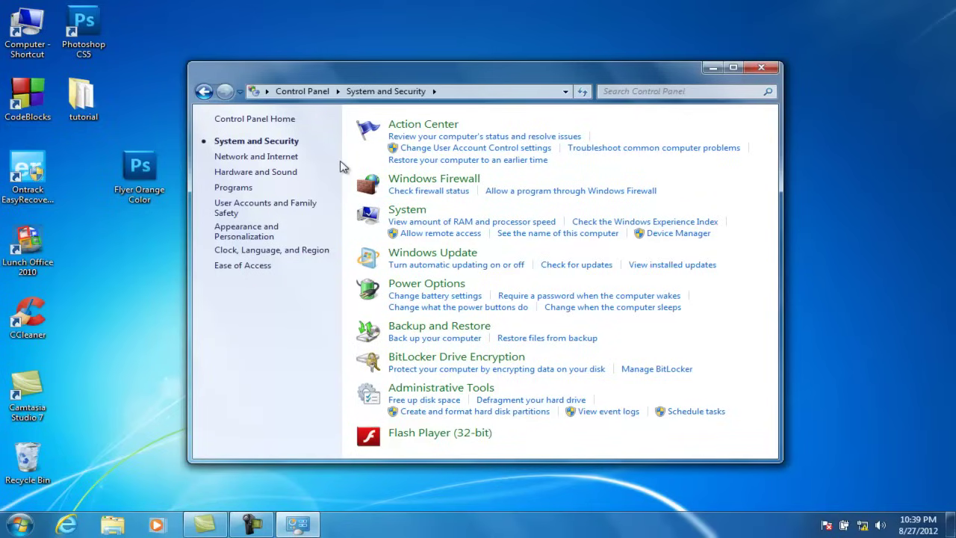
left_click(441, 389)
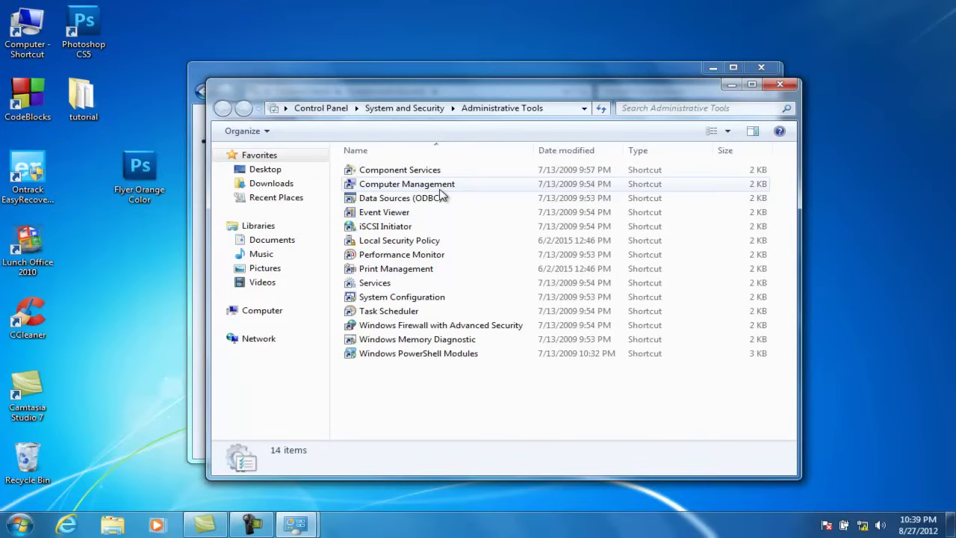
mouse_move(380, 191)
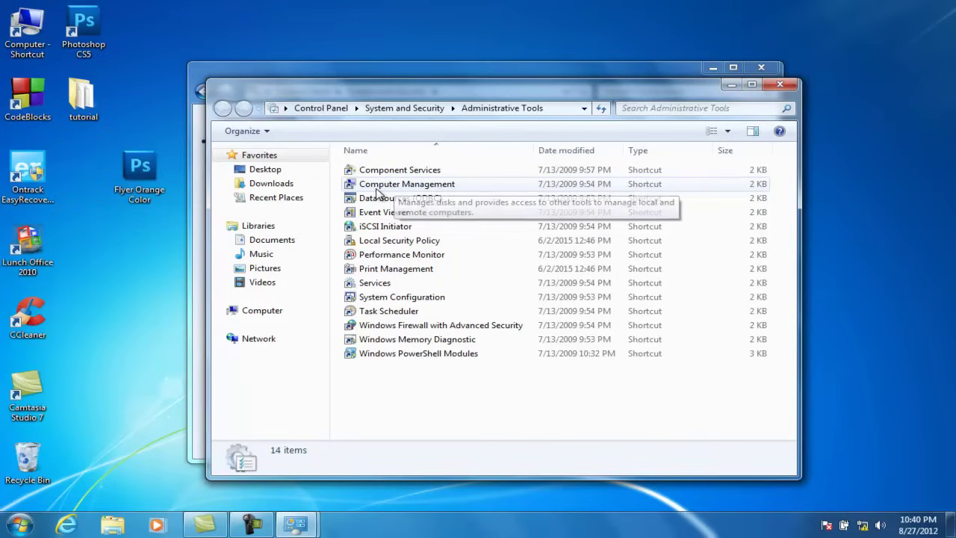
double_click(384, 188)
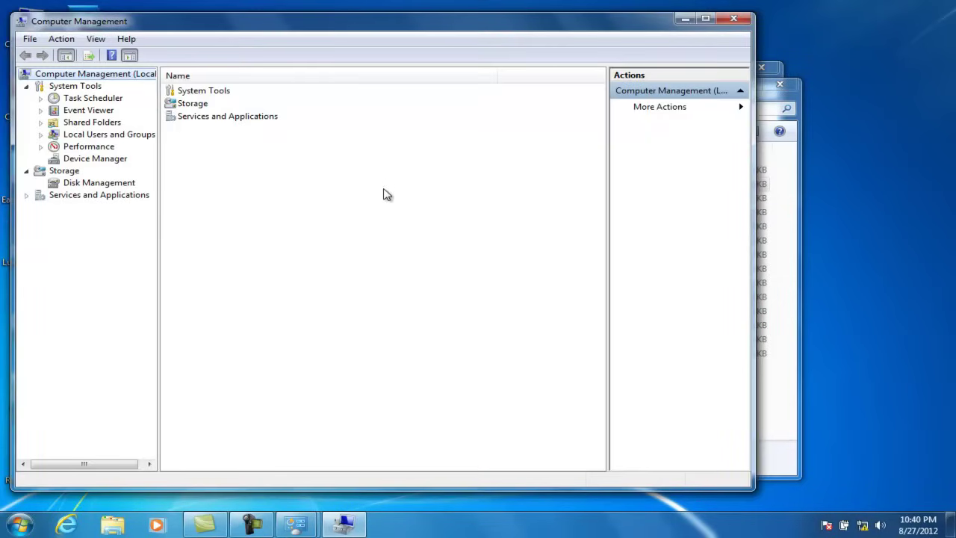
left_click(90, 160)
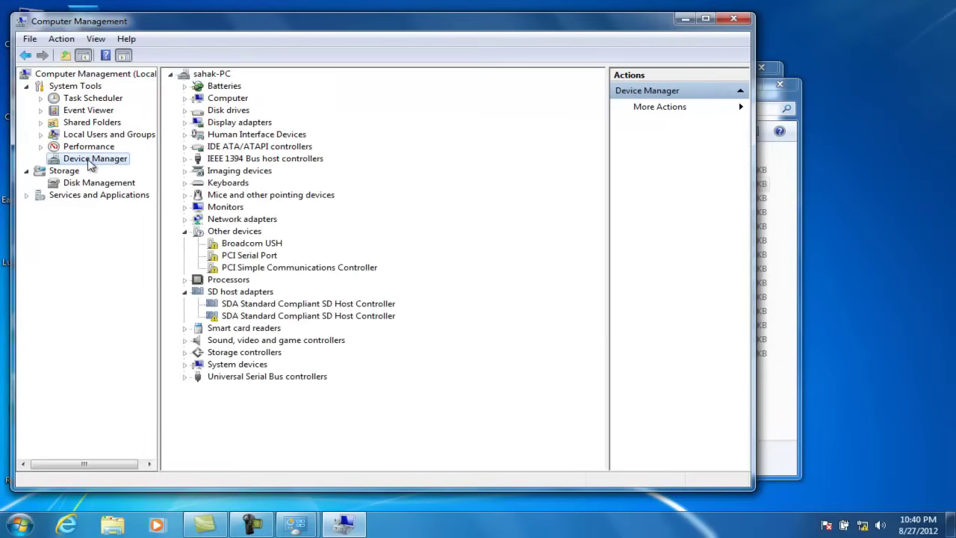
Step: Start adding legacy hardware from Network adapters and choose to install hardware manually selected from a list
left_click(238, 219)
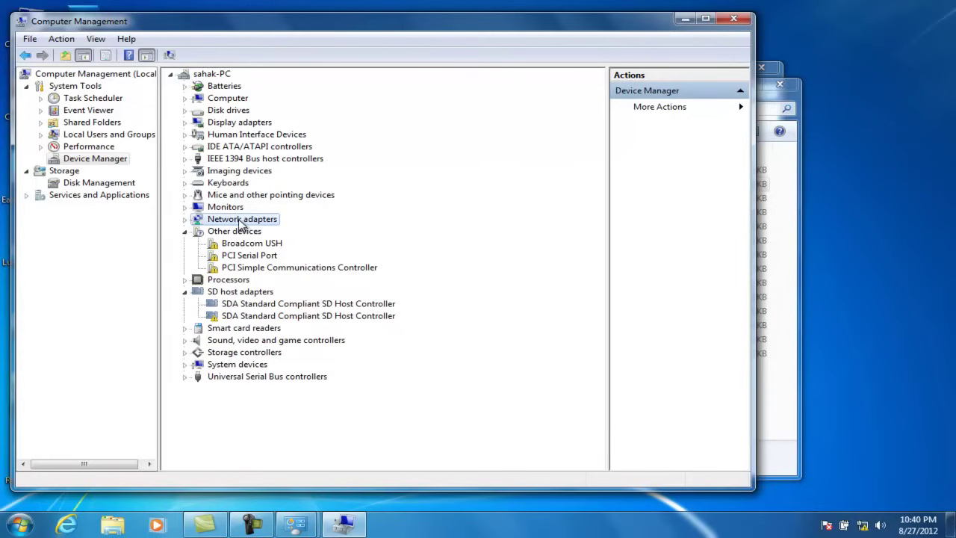
left_click(62, 41)
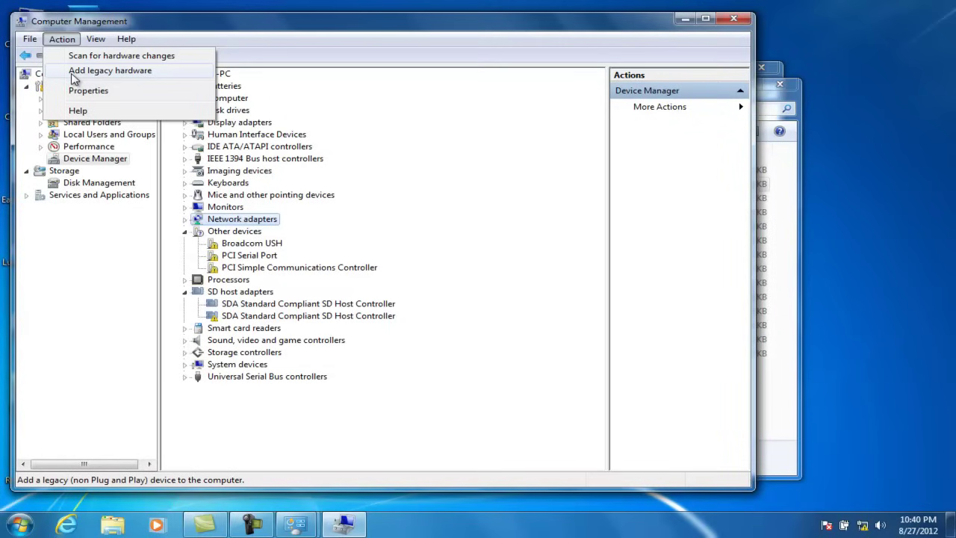
left_click(94, 79)
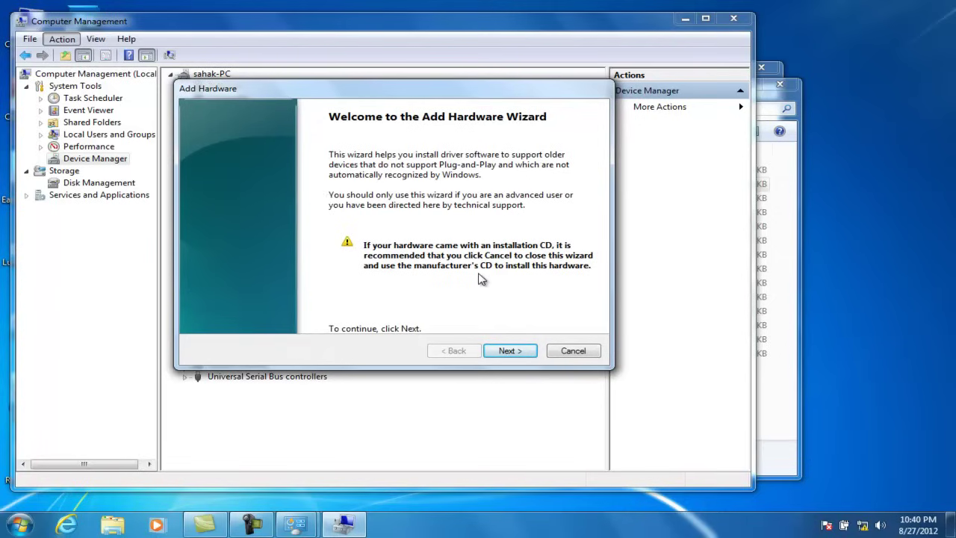
left_click(507, 351)
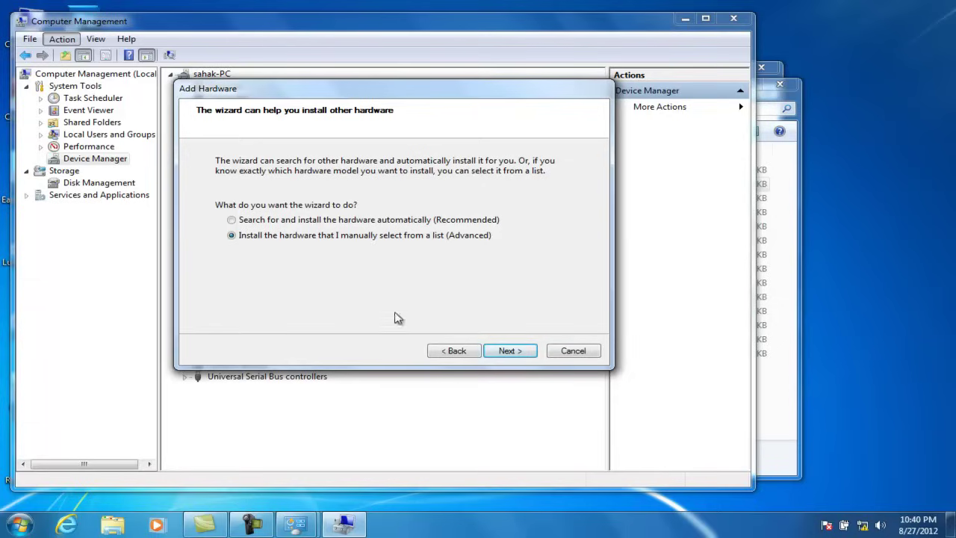
left_click(509, 350)
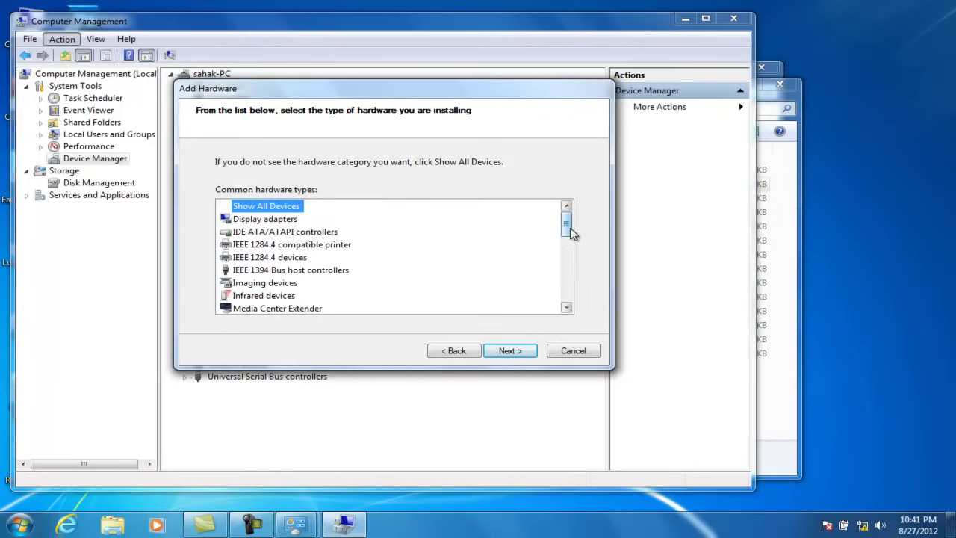
Step: Choose Network adapters as the type of hardware to install and continue the wizard
left_click_drag(570, 234, 569, 253)
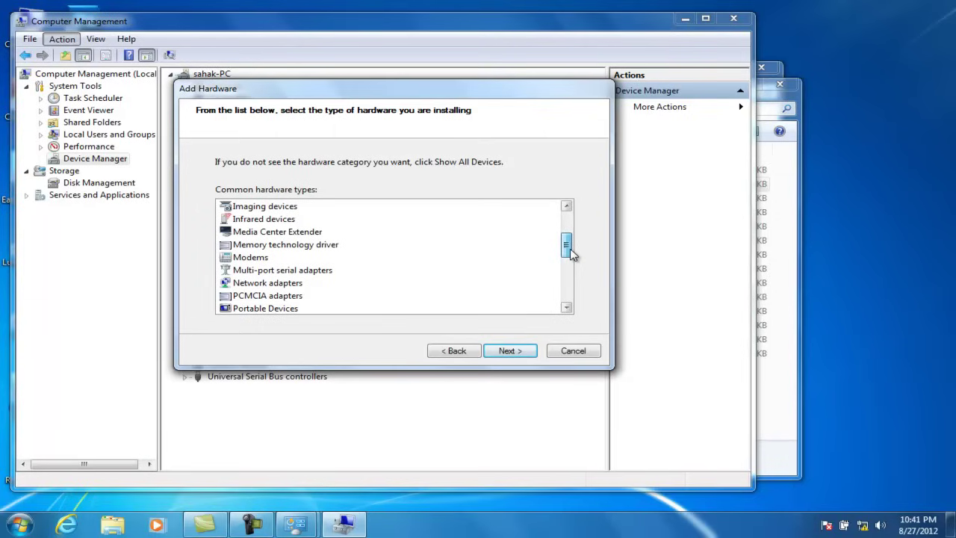
left_click(265, 286)
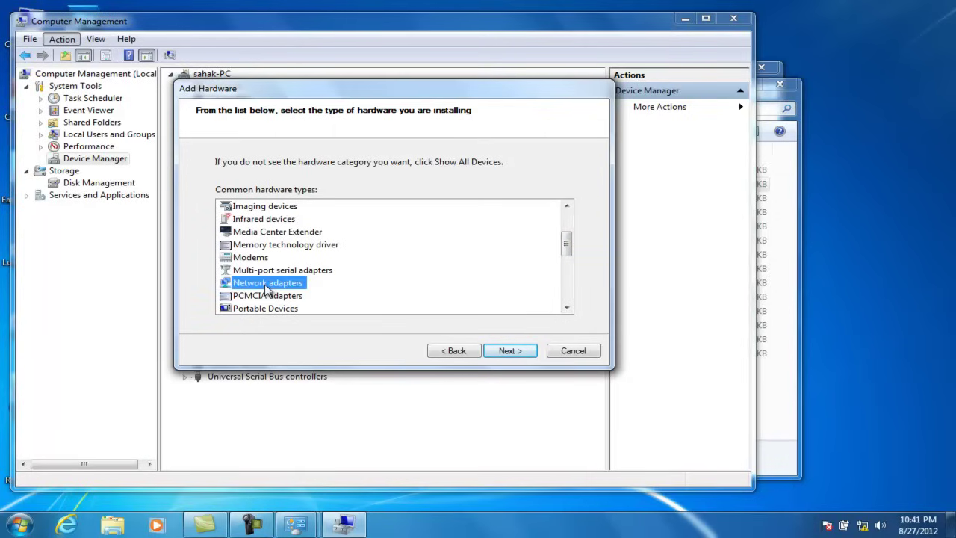
left_click(507, 356)
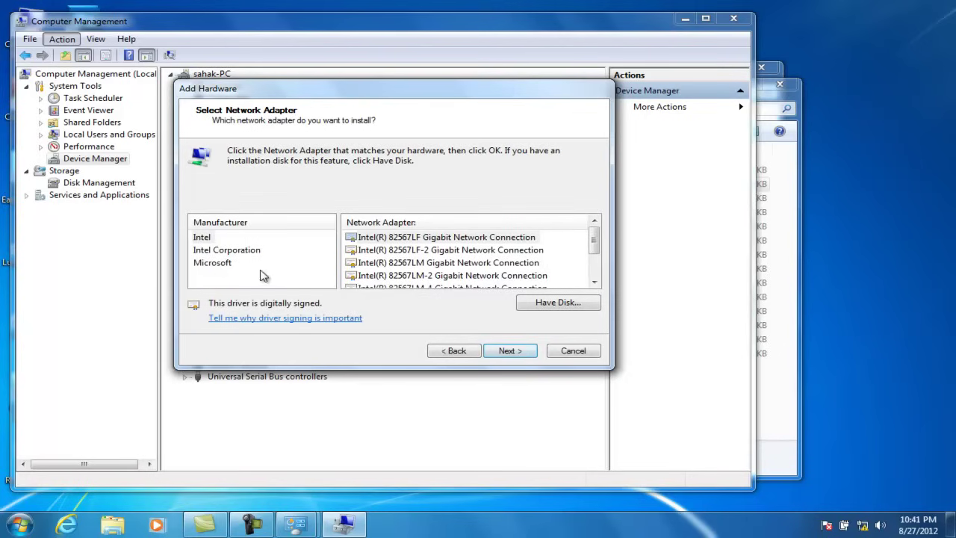
Step: Install the Microsoft Loopback Adapter from the manufacturer Microsoft and finish the Add Hardware wizard
left_click(214, 266)
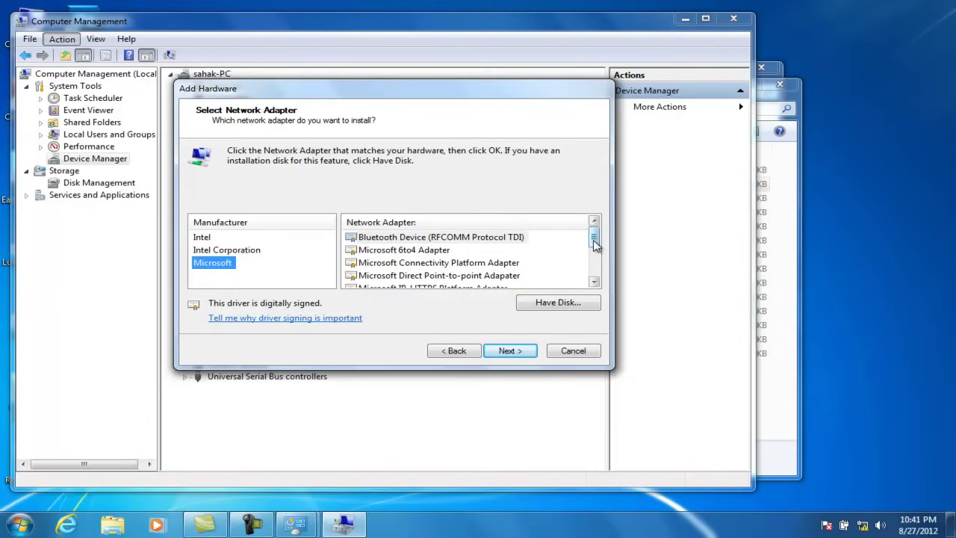
left_click_drag(595, 244, 595, 258)
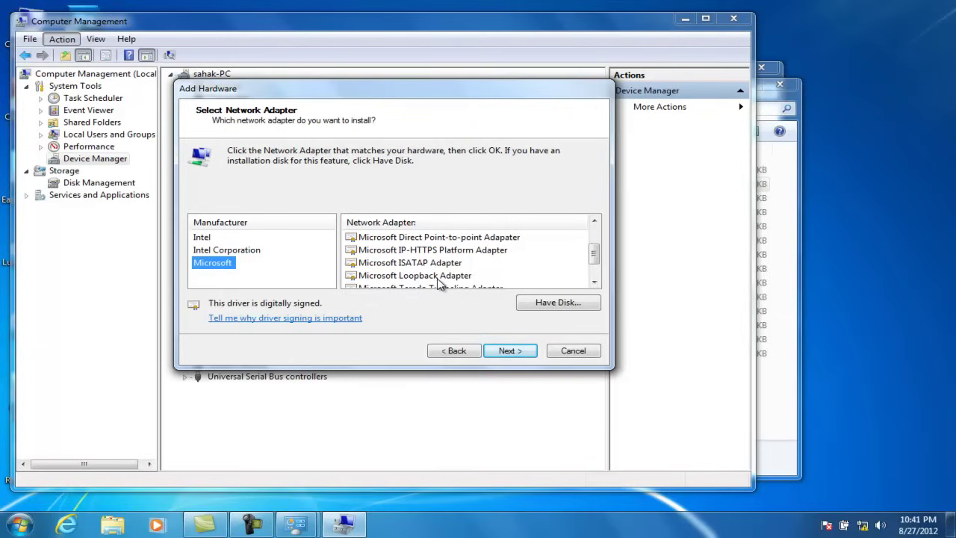
left_click(413, 277)
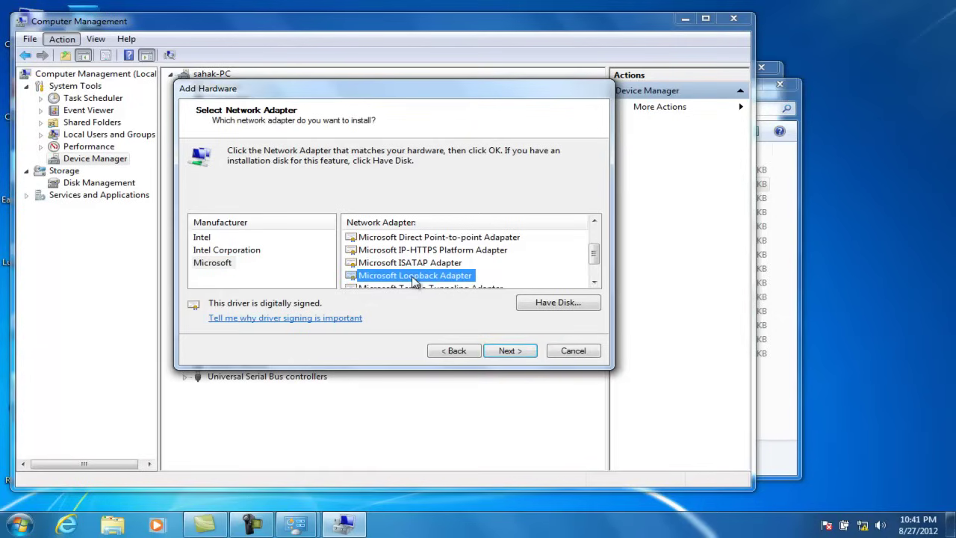
left_click(517, 351)
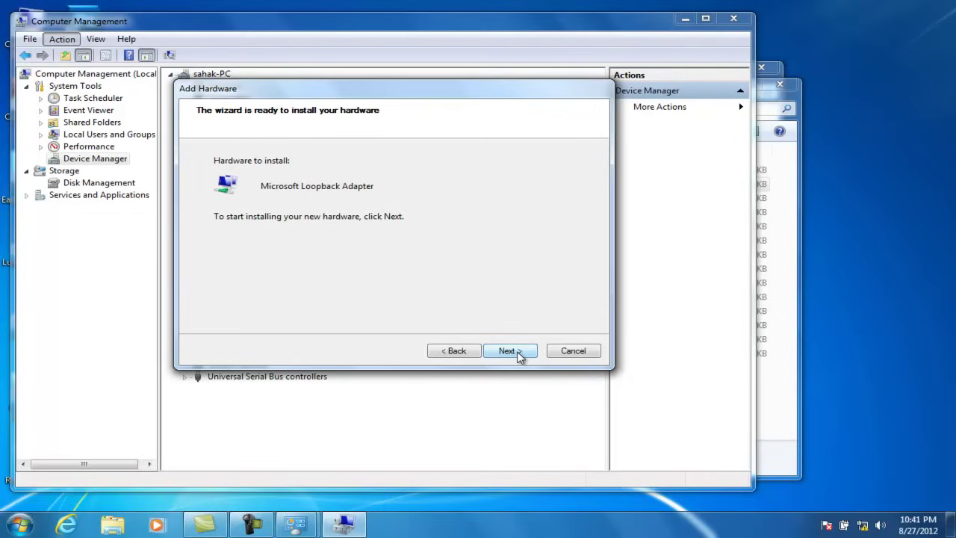
left_click(518, 352)
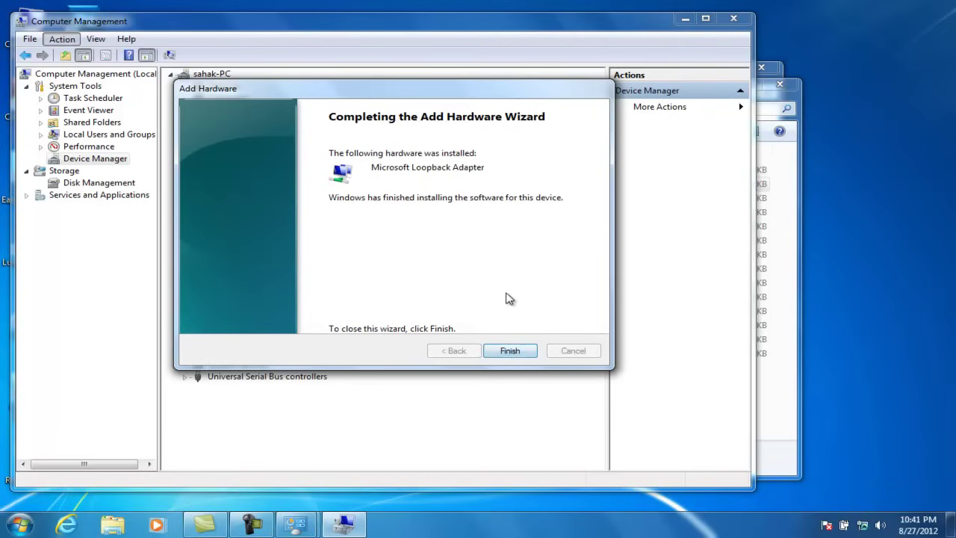
left_click(509, 352)
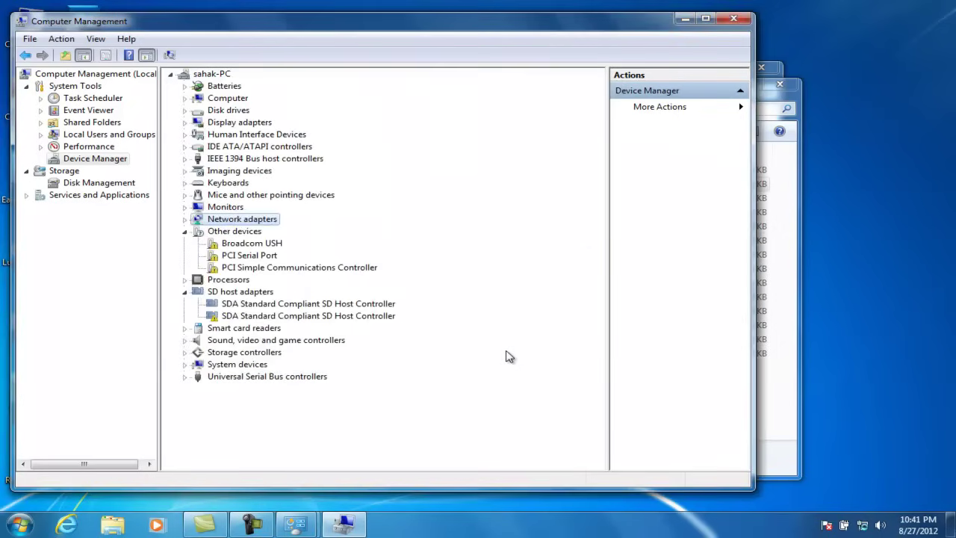
Step: Close Computer Management and Administrative Tools, and open the adapter settings from the Network and Sharing Center
left_click(733, 19)
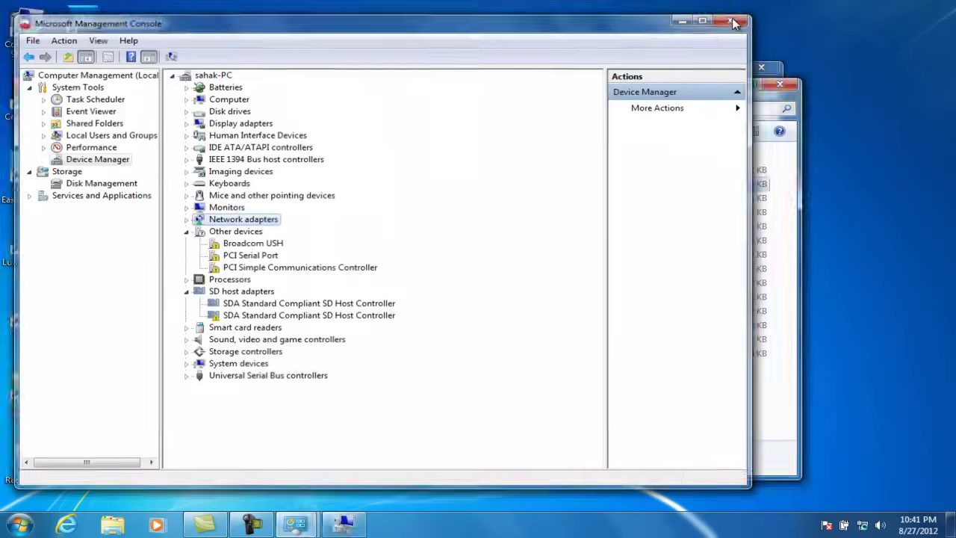
left_click(779, 85)
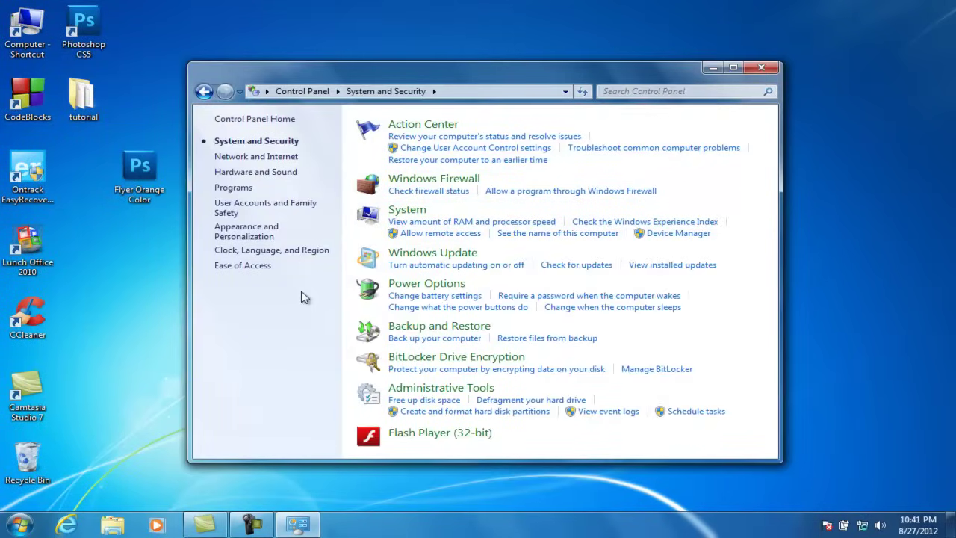
left_click(203, 92)
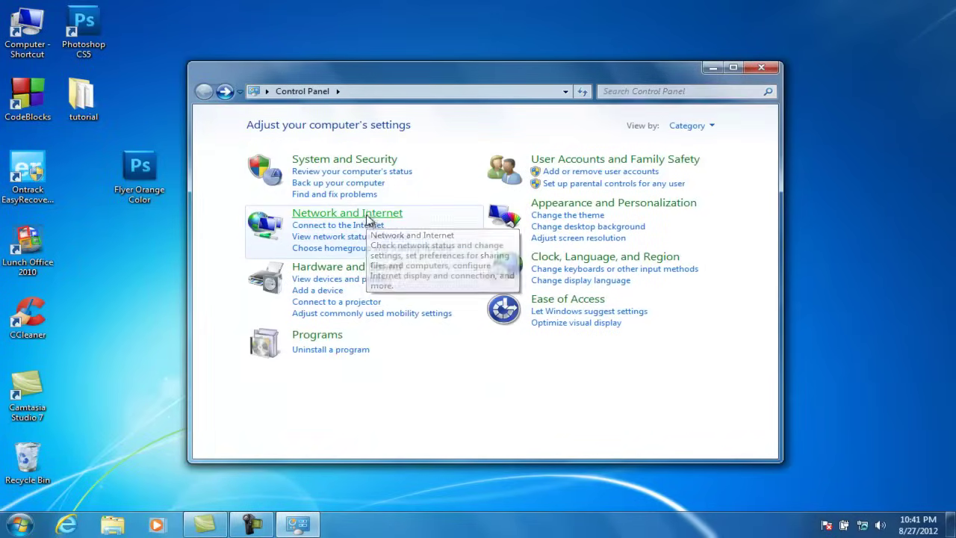
left_click(368, 219)
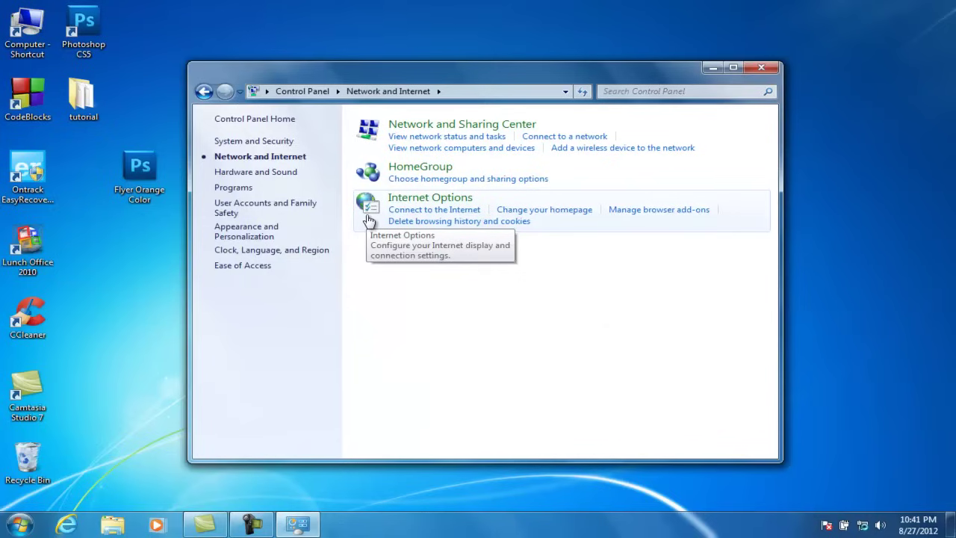
left_click(457, 132)
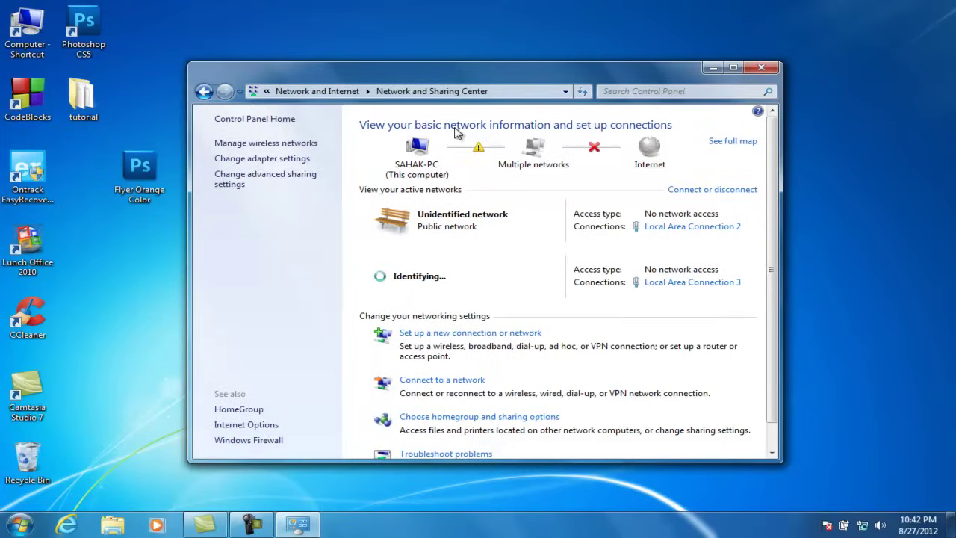
left_click(240, 159)
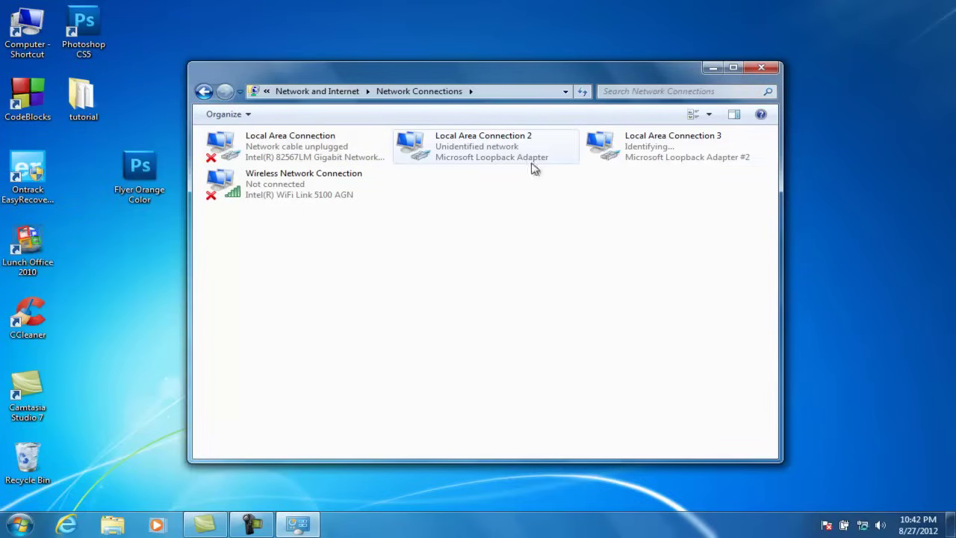
Step: Open the Internet Protocol Version 4 (TCP/IPv4) properties of Local Area Connection 3
double_click(668, 144)
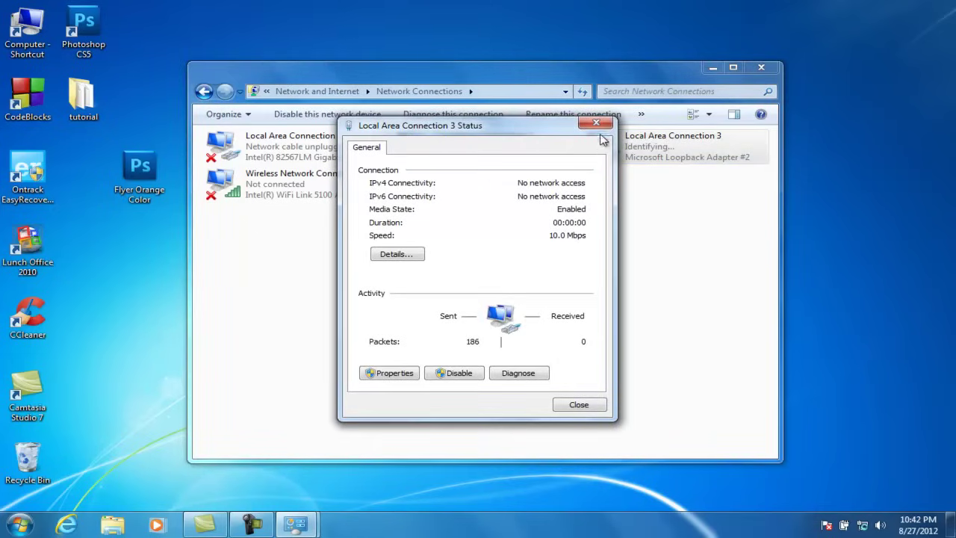
left_click(567, 407)
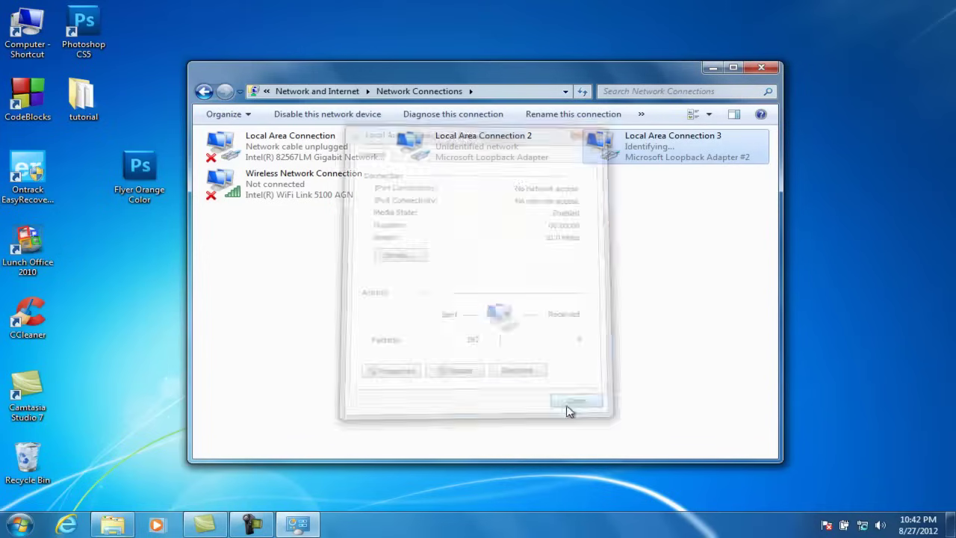
right_click(663, 156)
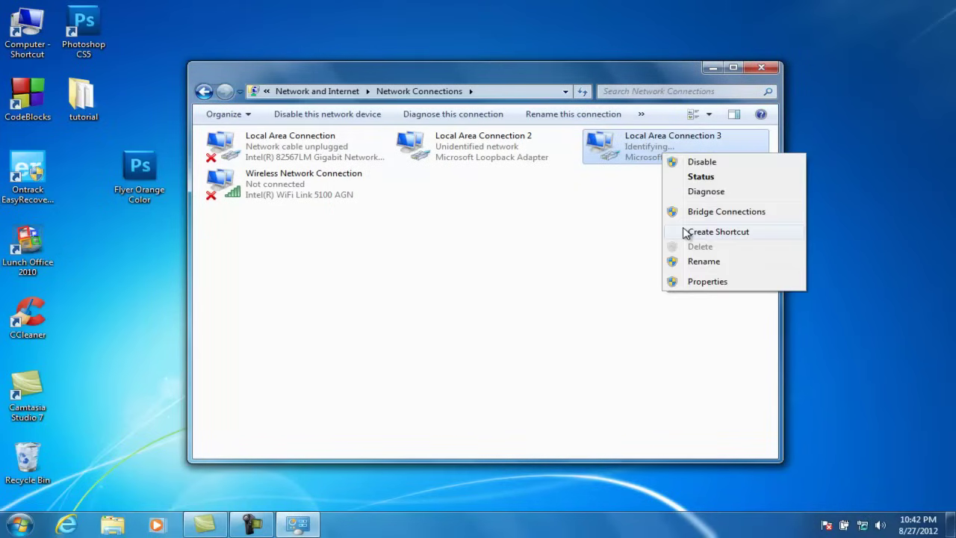
left_click(701, 282)
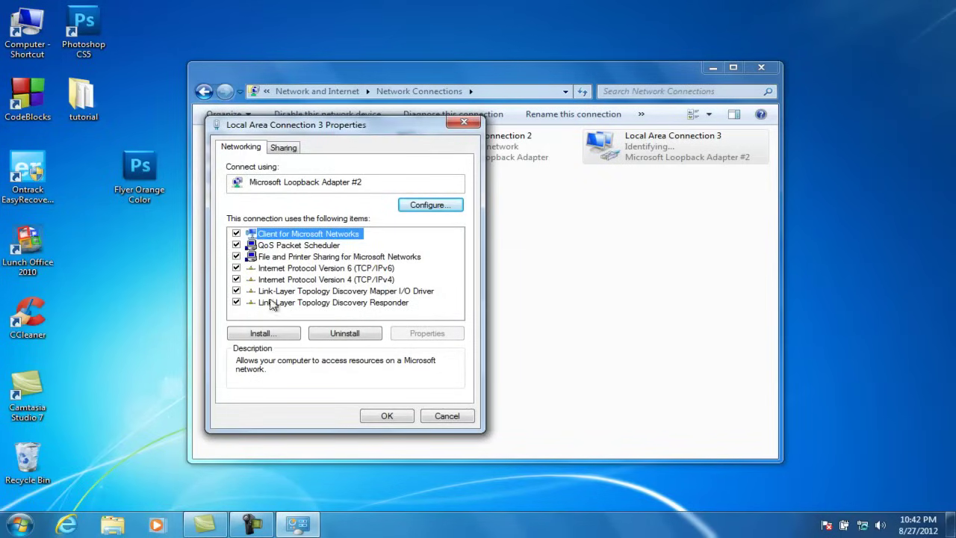
left_click(341, 280)
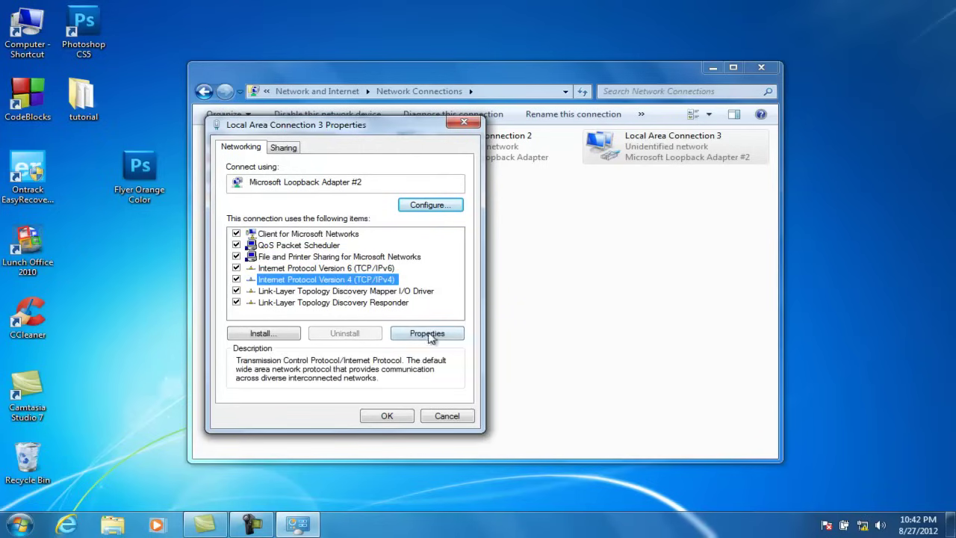
left_click(429, 337)
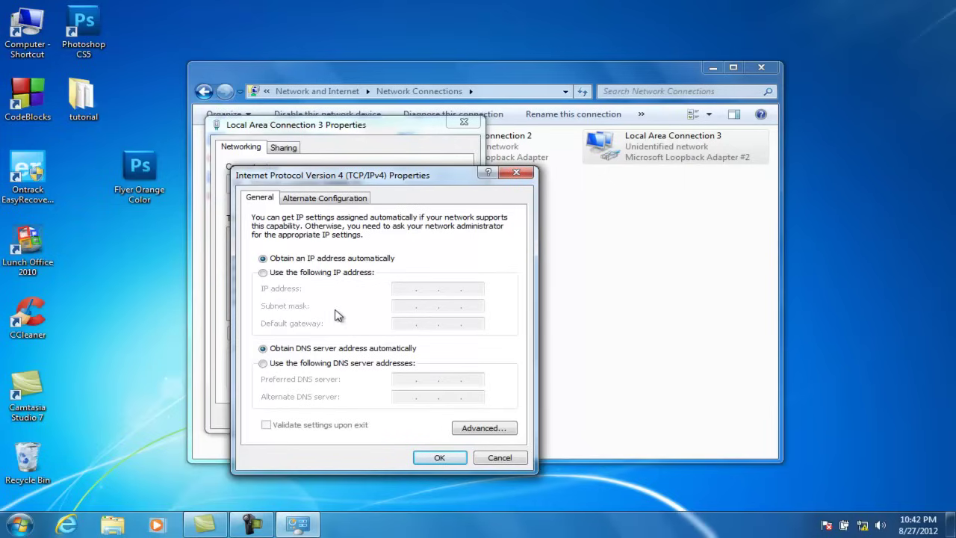
Step: Switch the connection to a manual IP address of 192.167.1.1 with subnet mask 255.255.255.0
left_click(262, 273)
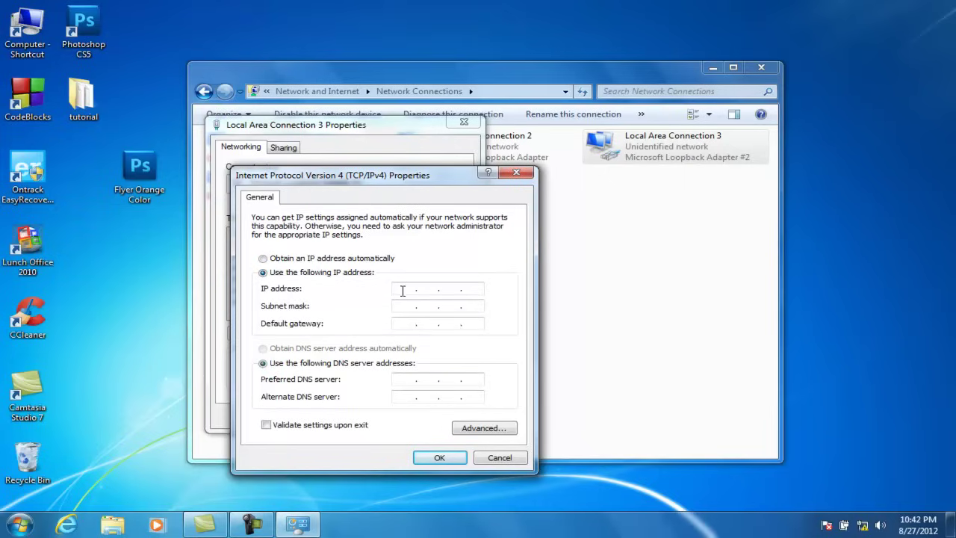
type("192.167.1.1")
left_click(408, 304)
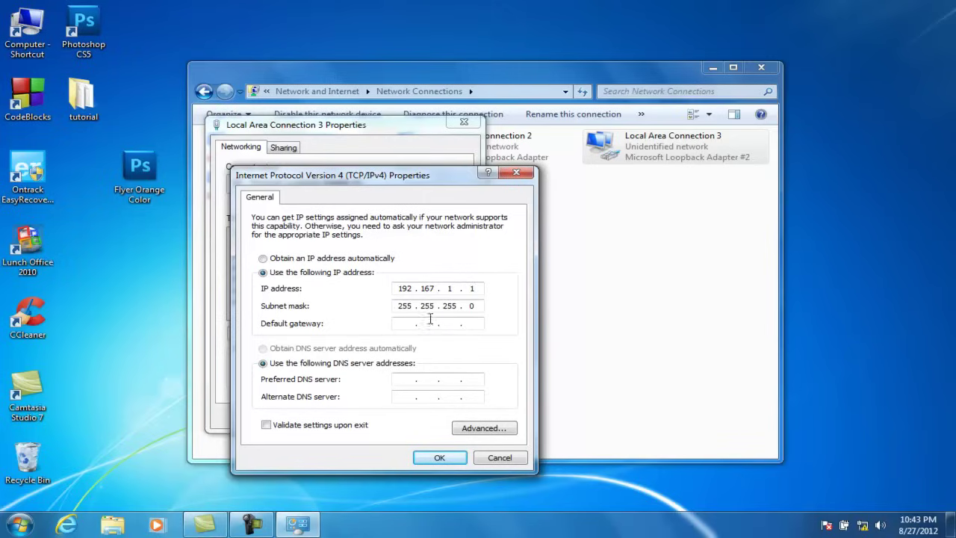
Step: Set the default gateway to 192.167.1.1 and save the properties of Local Area Connection 3
left_click(407, 323)
type("192")
type("167")
type("1")
type("1")
left_click(446, 458)
left_click(381, 419)
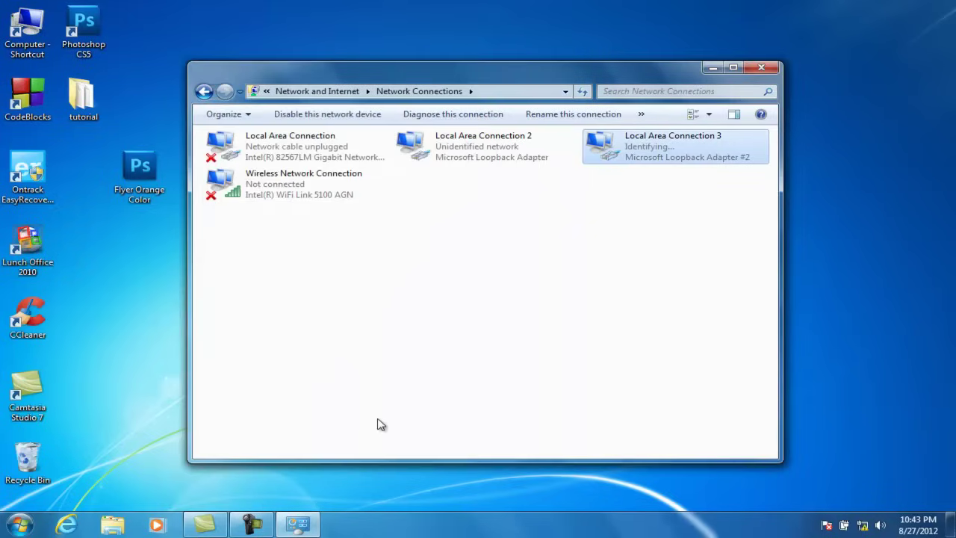